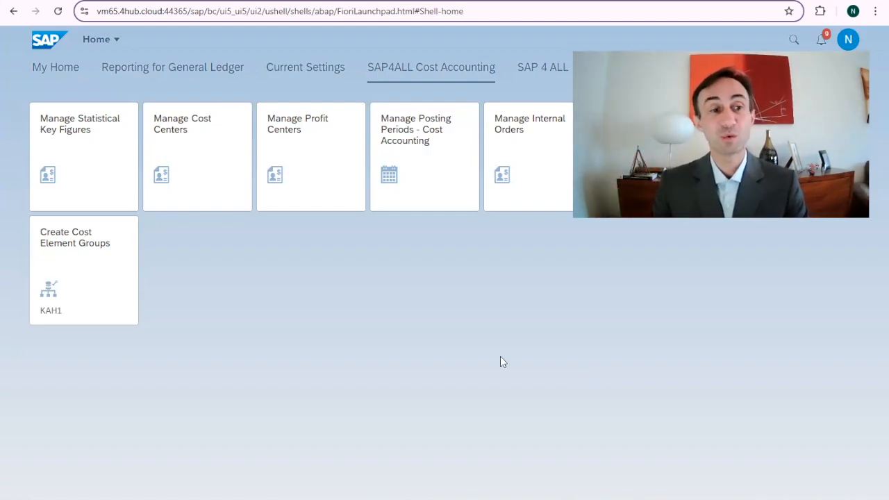
Switch to SAP Easy Access and open transaction KAH1 for creating cost element groups.
mouse_move(62, 258)
mouse_down()
mouse_move(76, 259)
mouse_move(63, 259)
mouse_up()
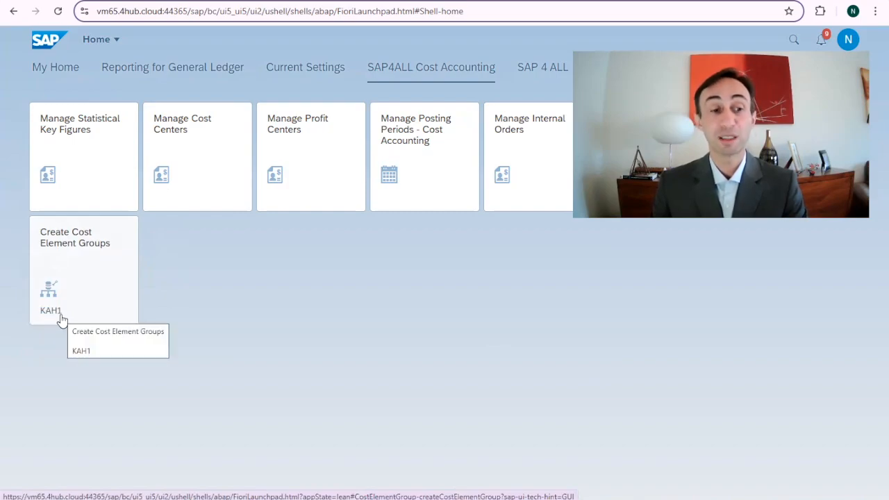
mouse_move(524, 497)
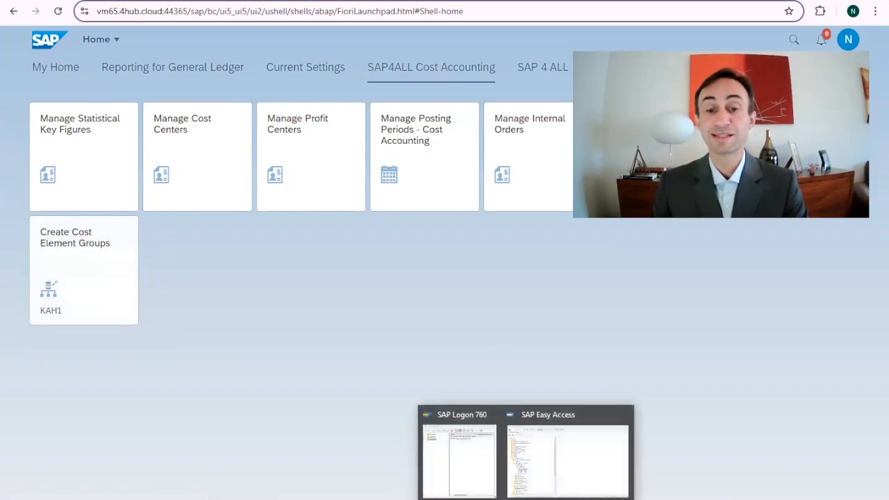
click(570, 482)
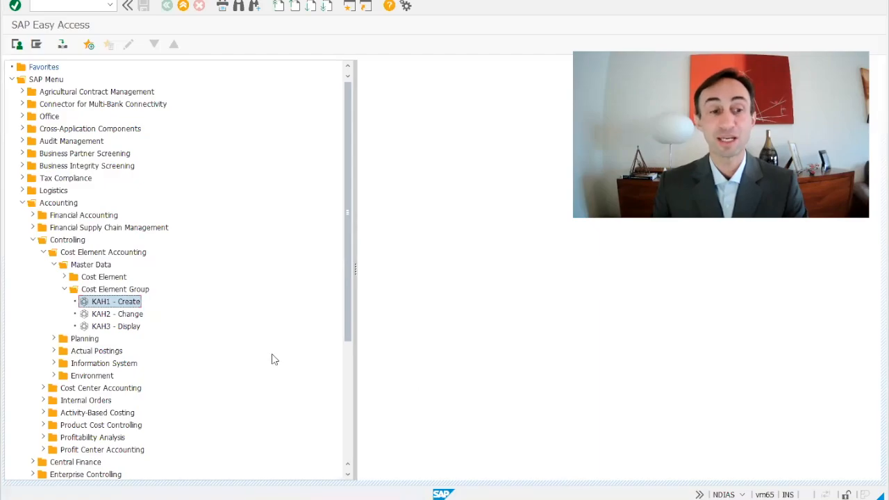
double_click(106, 308)
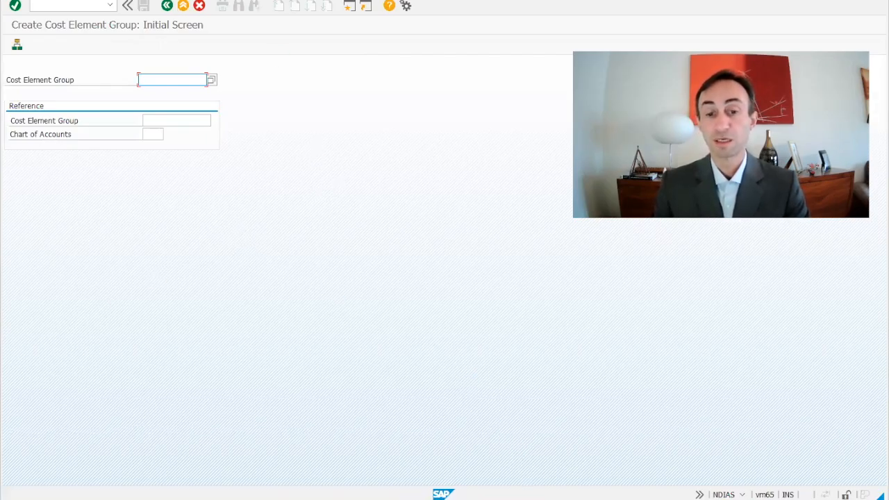
Return to the Fiori launchpad in Chrome, open Create Cost Element Groups and start the structure for group 4ALL_001.
mouse_move(497, 493)
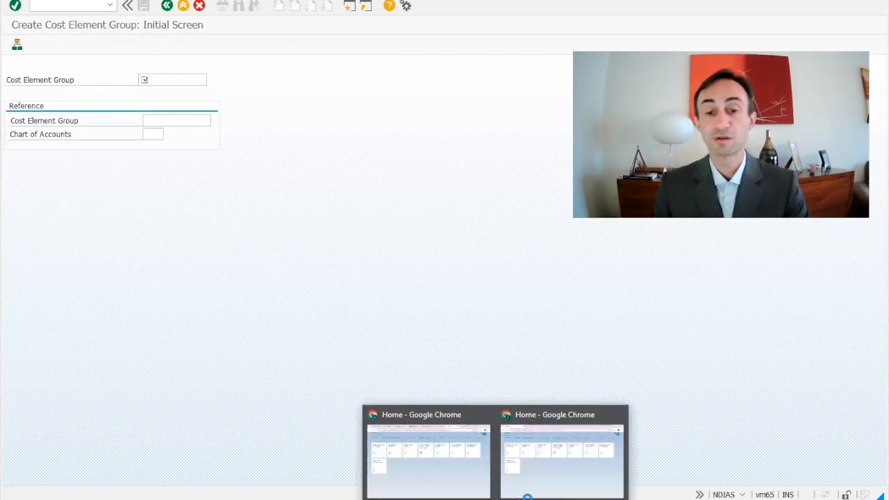
click(434, 480)
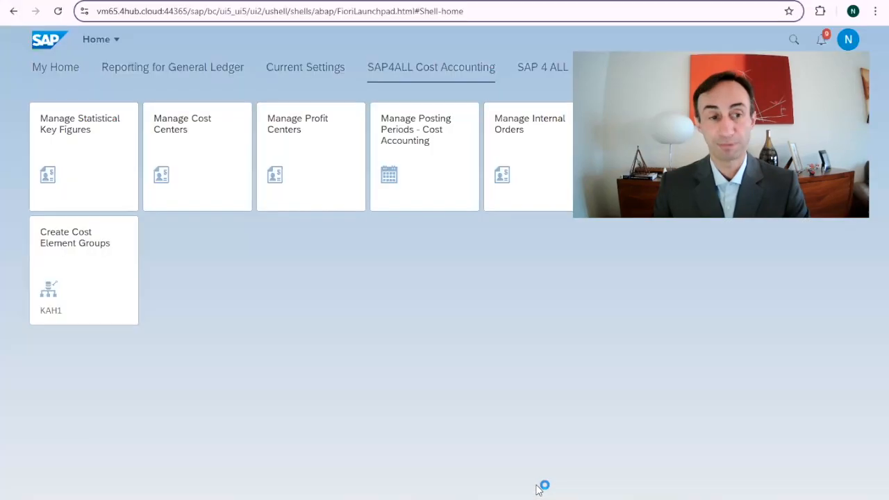
click(73, 246)
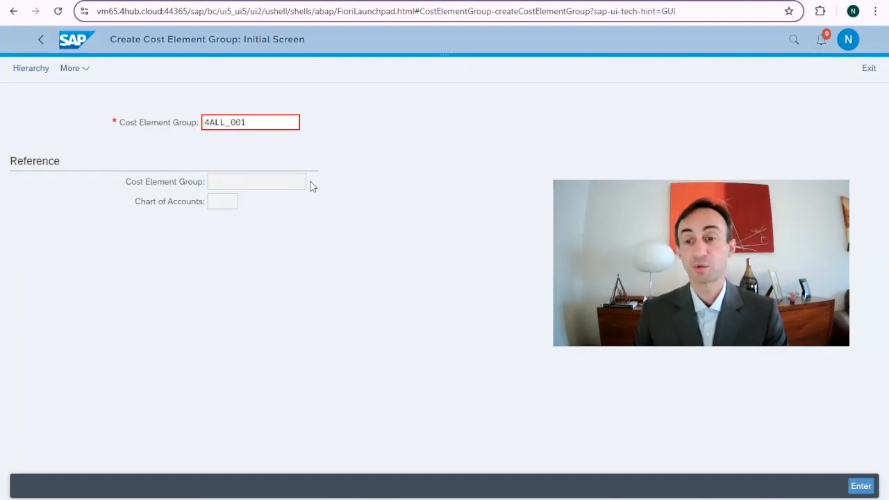
click(861, 486)
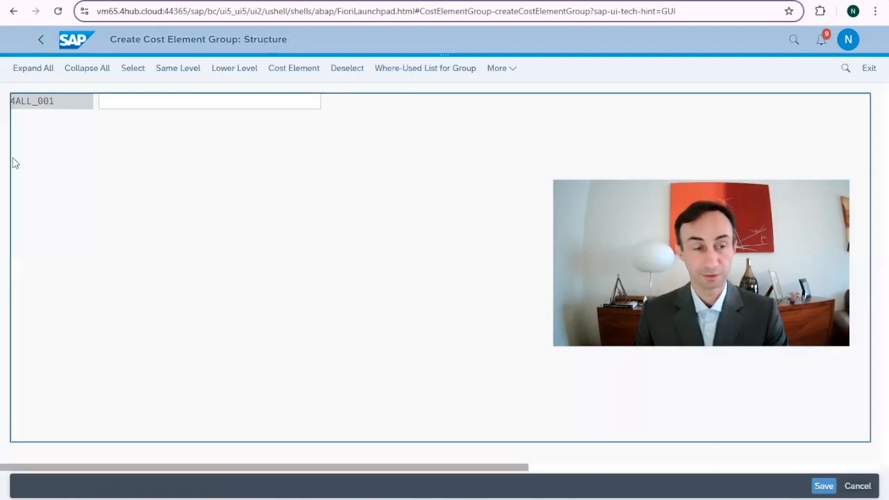
Describe group 4ALL_001 as "Other Cost Youtube" and add the lower-level group 10_ALL with the description "Costs Youtube".
click(110, 104)
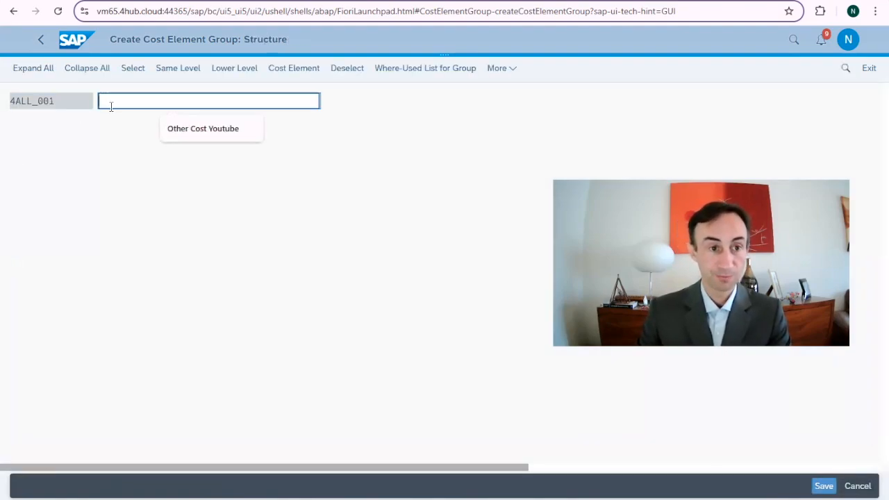
click(186, 130)
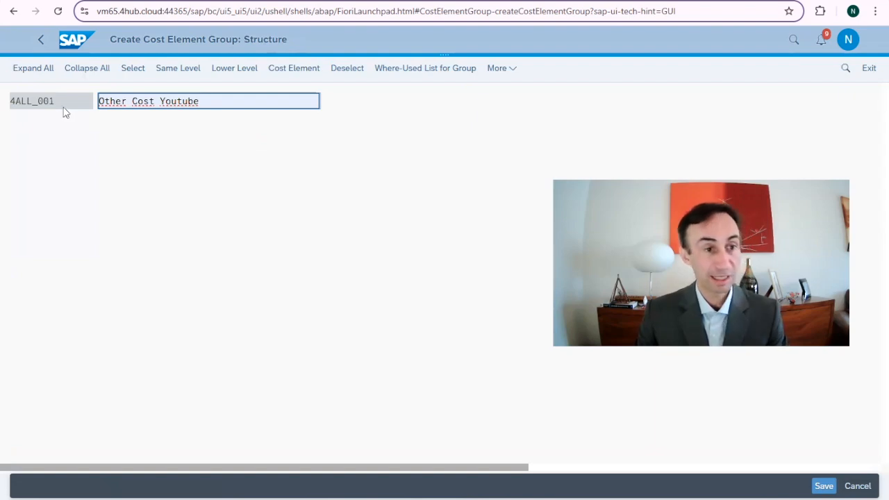
click(43, 105)
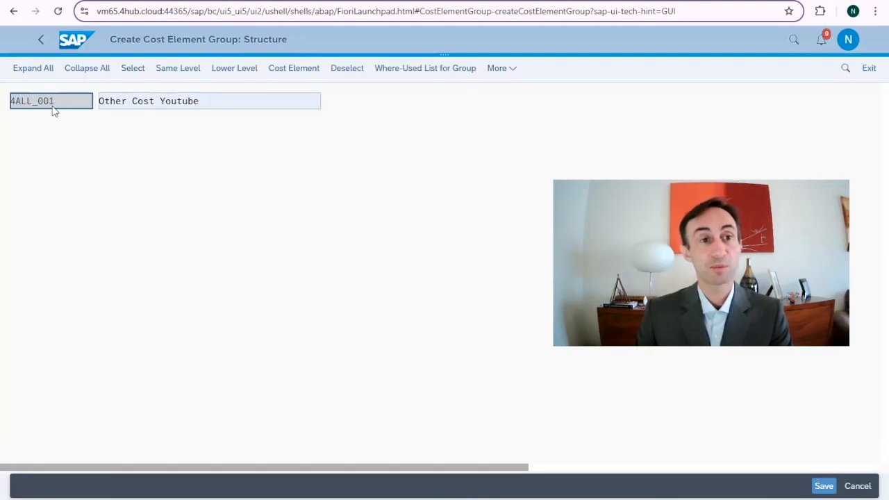
click(228, 72)
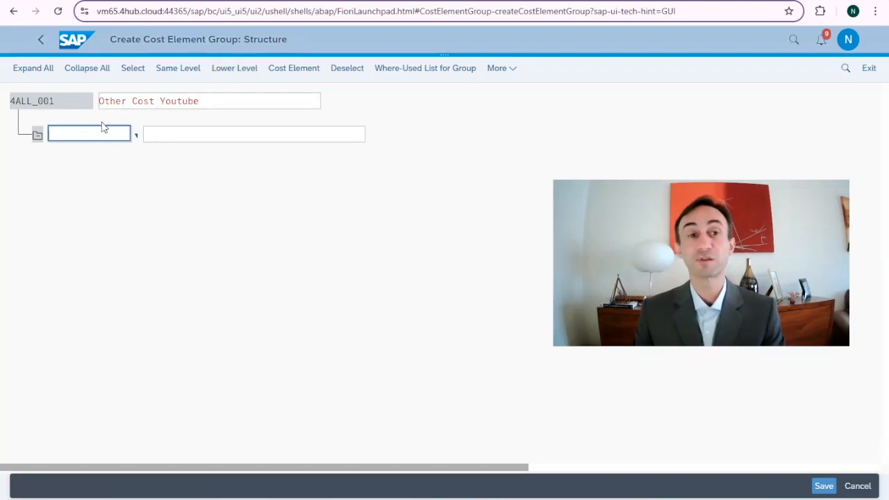
text(10_ALL)
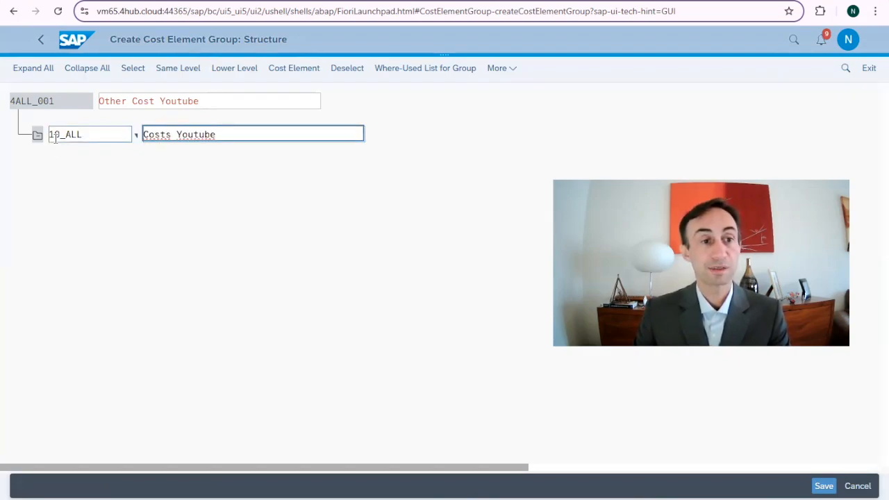
Add group 20_ALL at the same level as 10_ALL, with the description "Revenues Youtube".
click(56, 136)
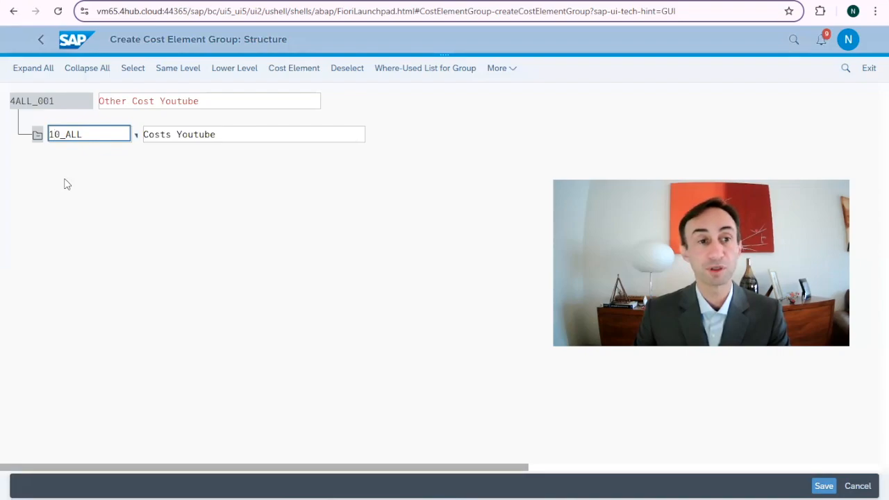
click(164, 78)
click(88, 148)
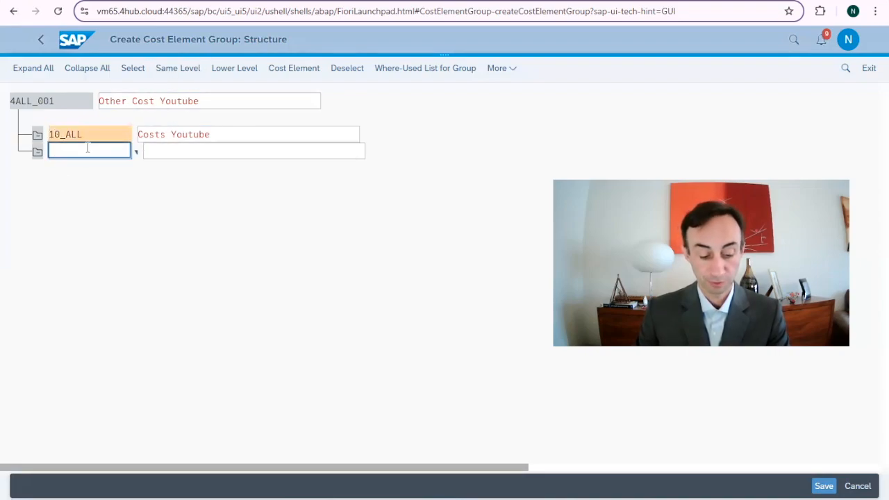
text(20)
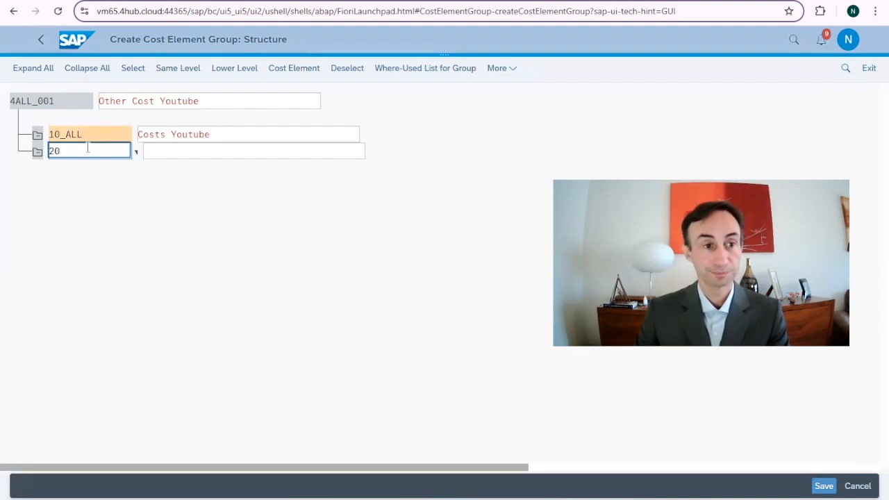
text(_ALL)
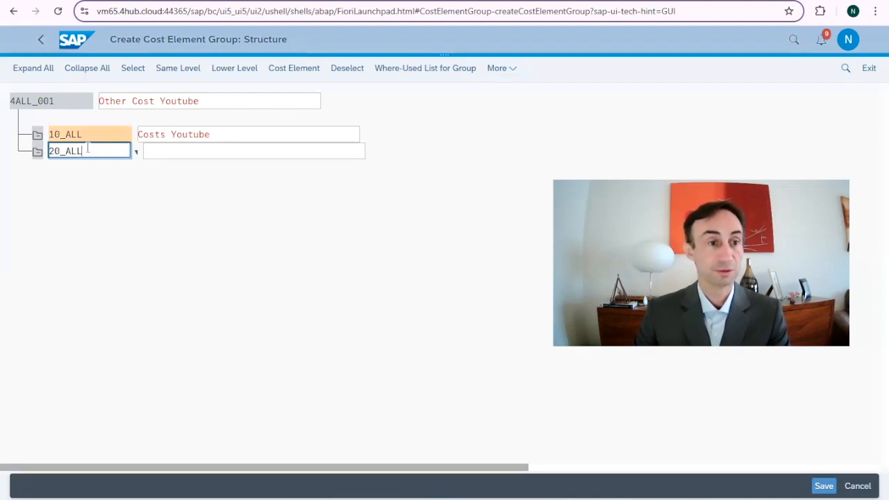
click(165, 150)
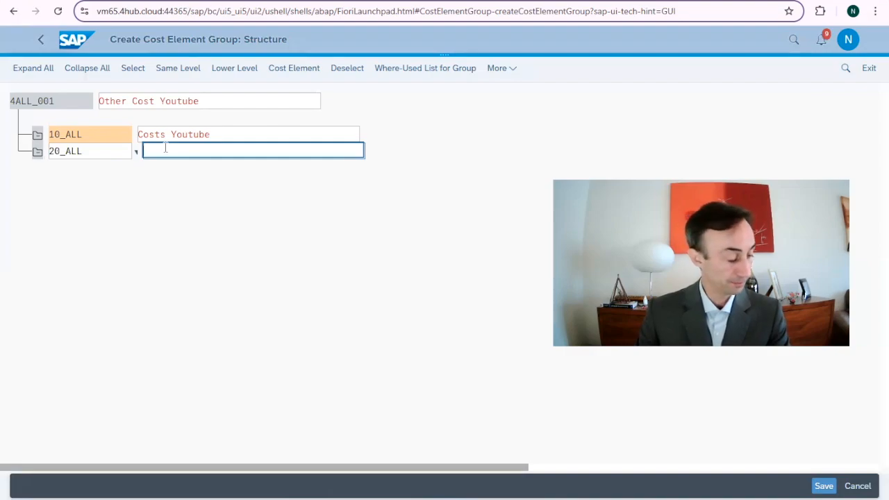
text(Revenues Youtube)
Add the lower-level group 100_ALL under 10_ALL, with the description "Network".
click(90, 138)
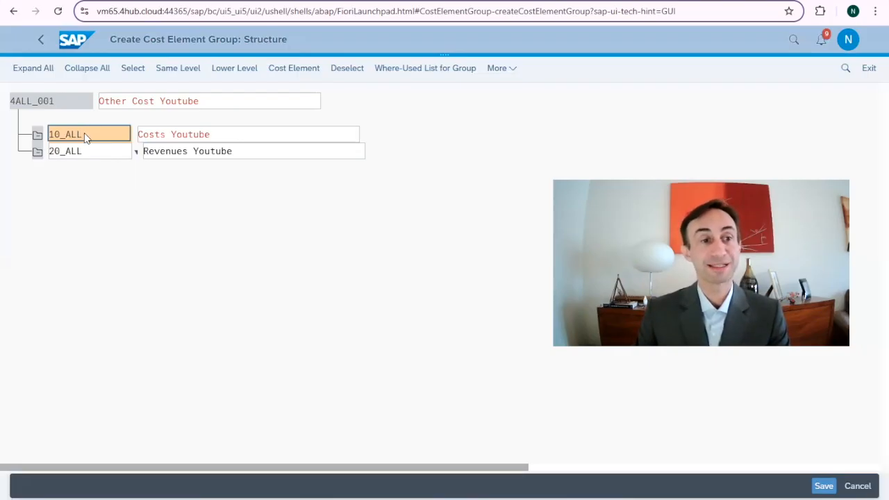
click(218, 73)
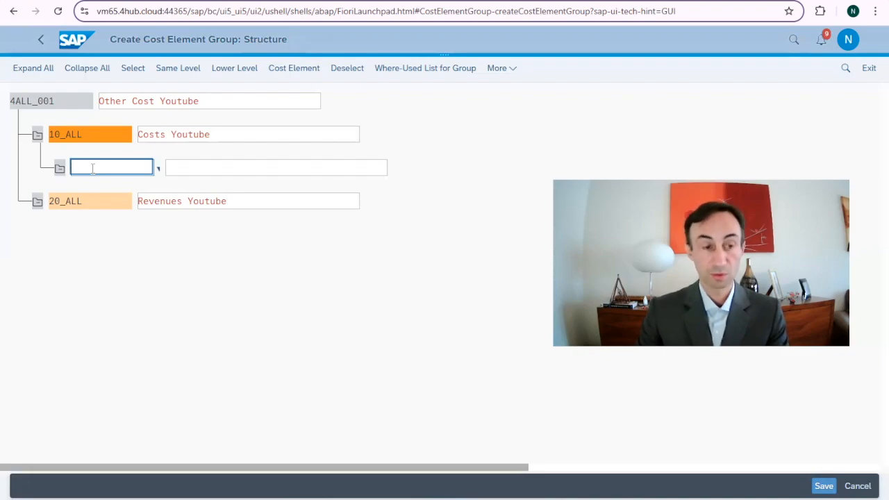
text(100_ALL)
click(203, 168)
text(Network)
Add group 200_ALL at the same level as 100_ALL, with the description "Office".
click(121, 167)
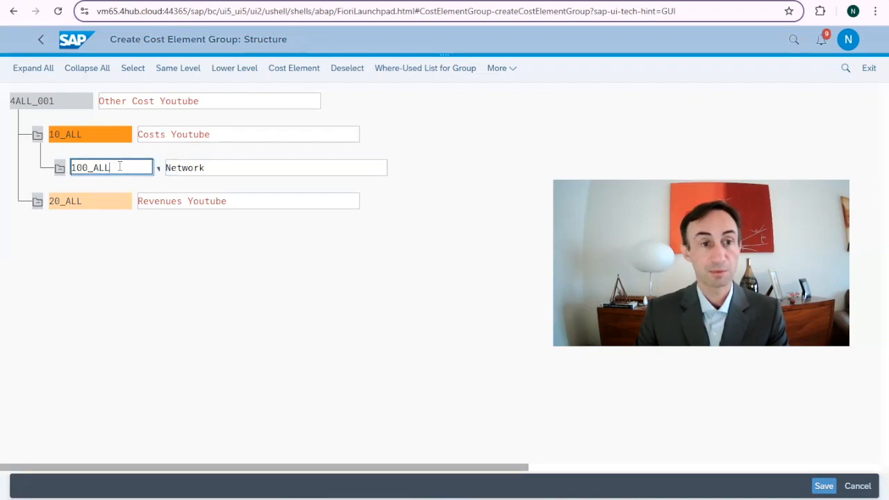
click(172, 73)
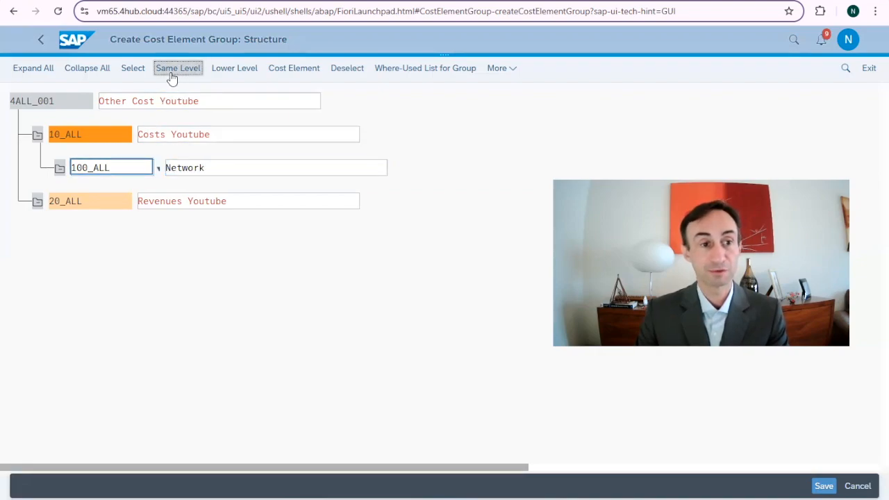
text(200_ALL)
key(Tab)
text(Office)
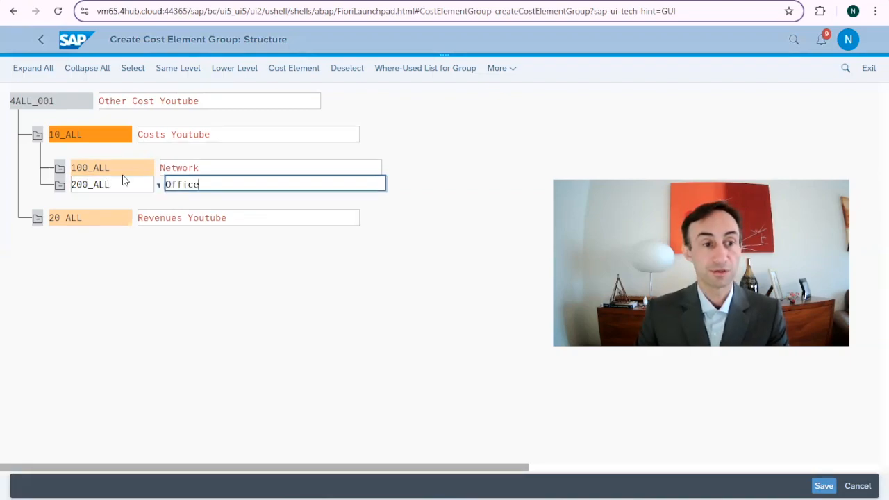
Assign cost elements 63007004 and 63007005 to the group 100_ALL.
click(122, 171)
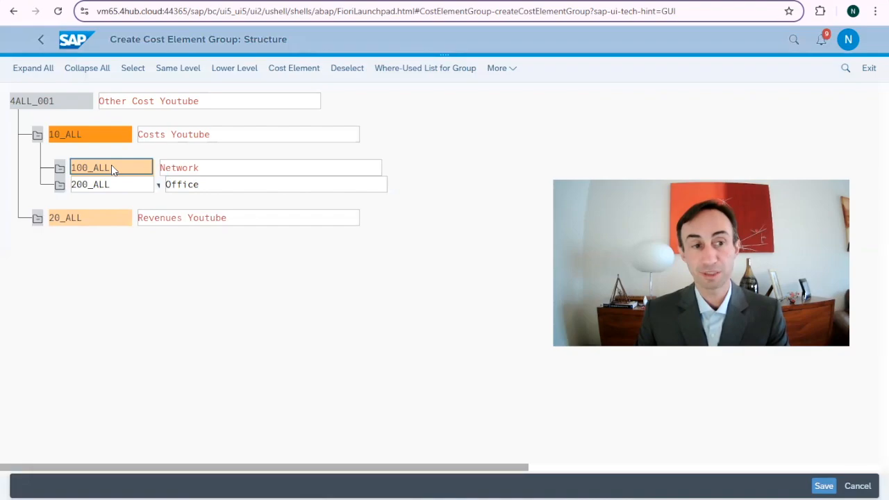
click(297, 69)
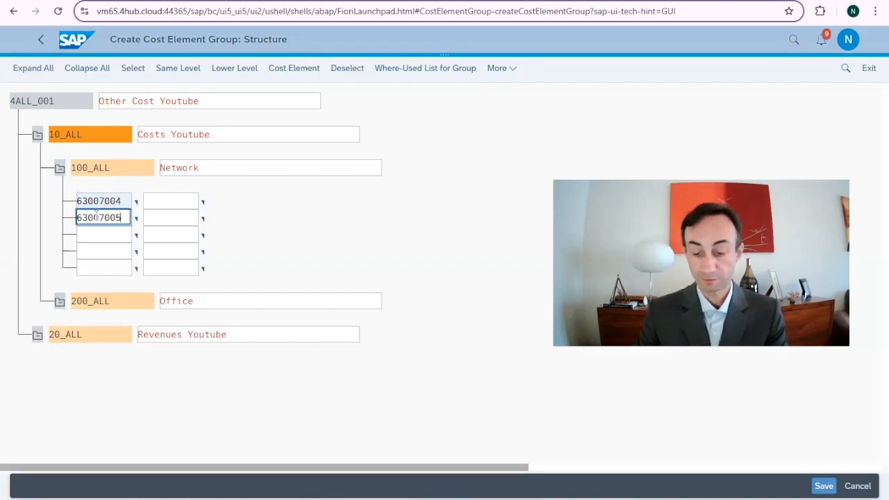
key(Return)
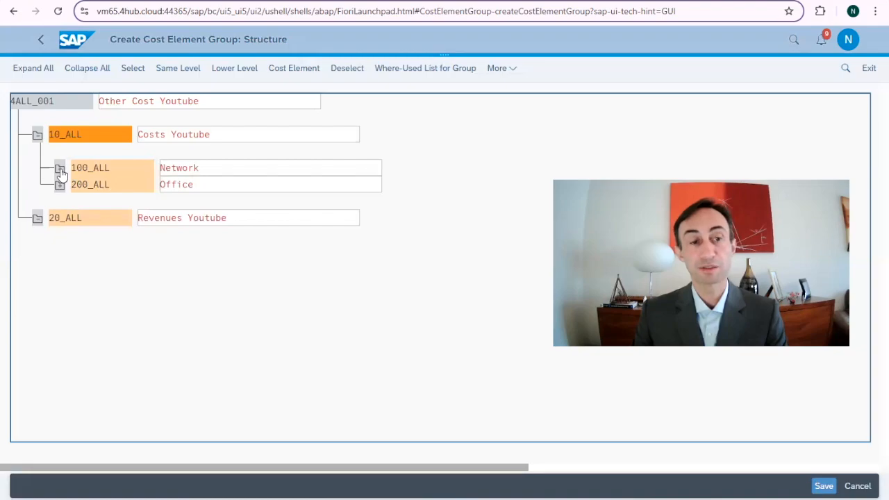
Check the cost elements assigned to the Network and Office groups.
click(60, 172)
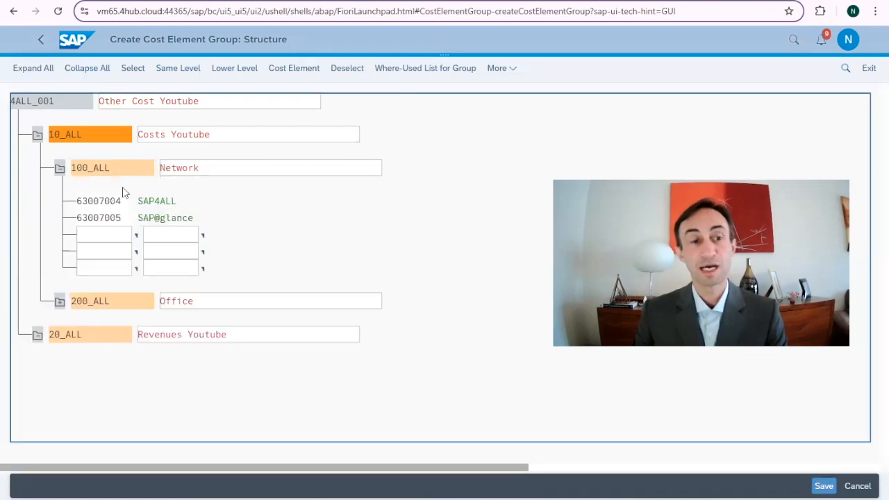
click(59, 168)
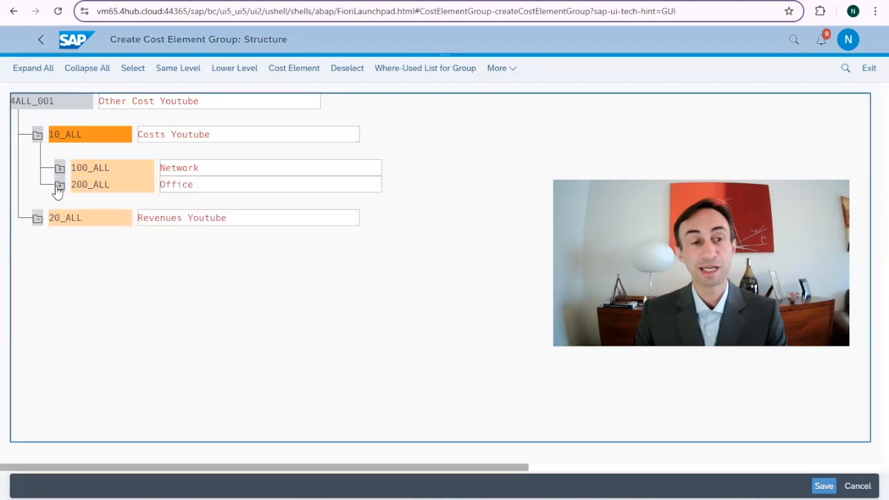
click(59, 185)
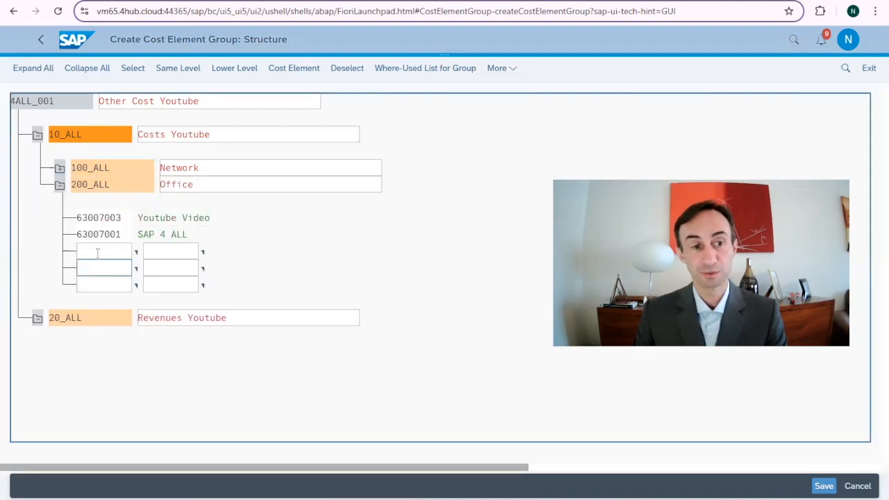
click(59, 187)
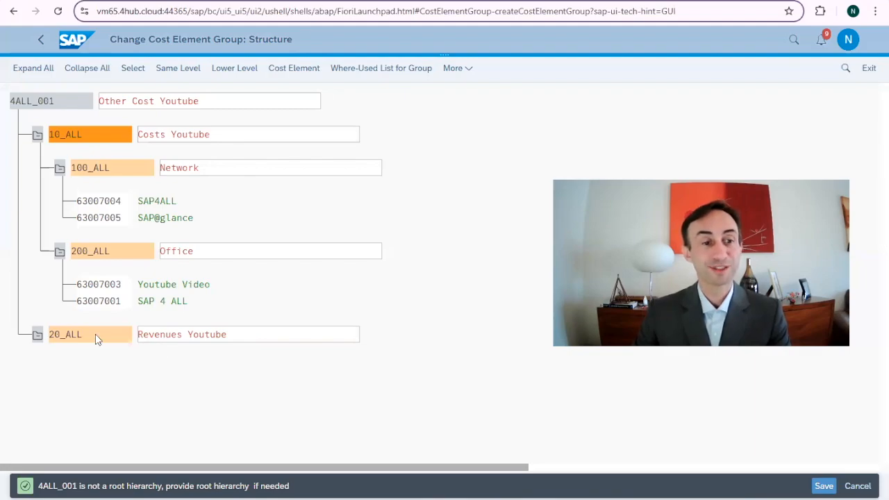
Collapse the Network and Office groups and add the lower-level group 201_ALL, described as "Adverts", under 20_ALL.
click(96, 336)
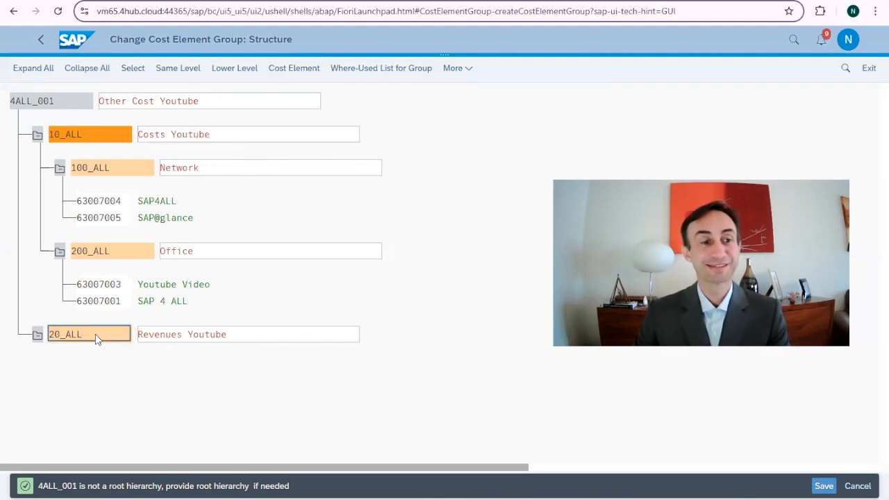
click(59, 251)
click(60, 169)
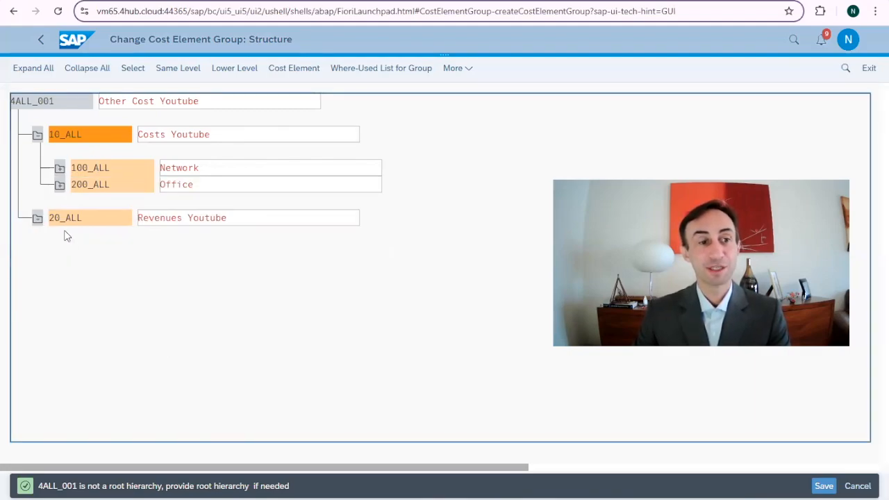
click(64, 218)
click(235, 74)
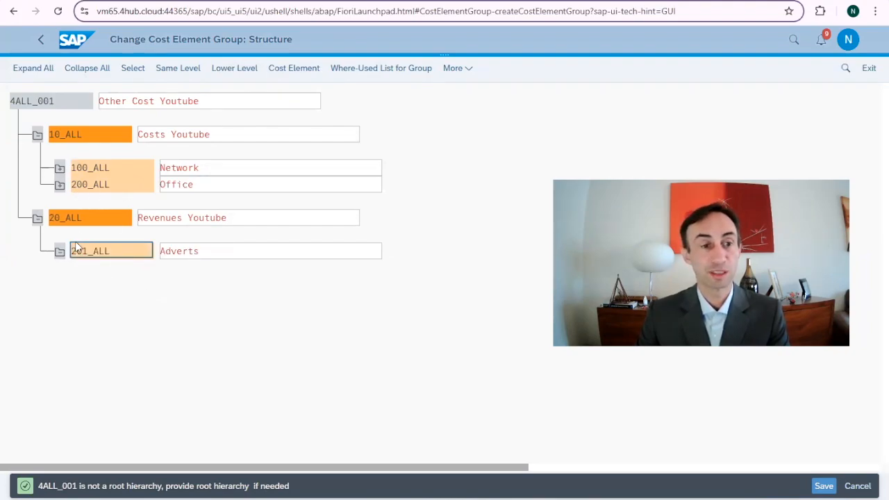
click(233, 69)
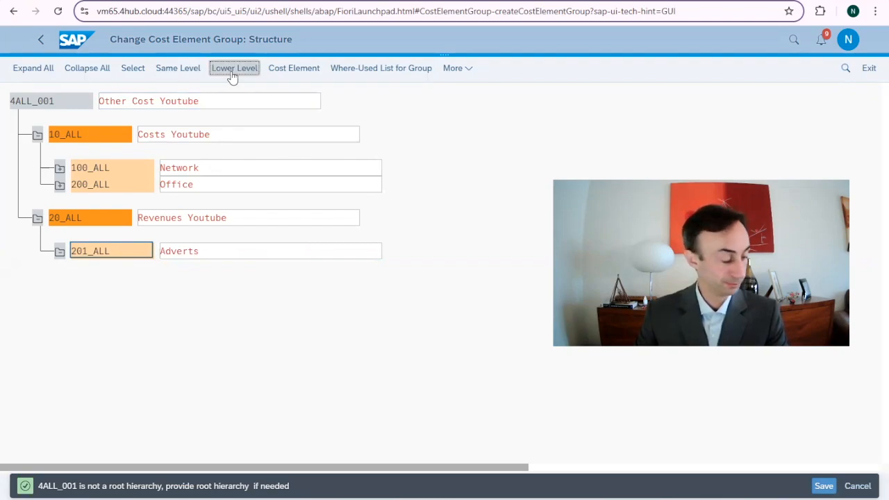
click(65, 69)
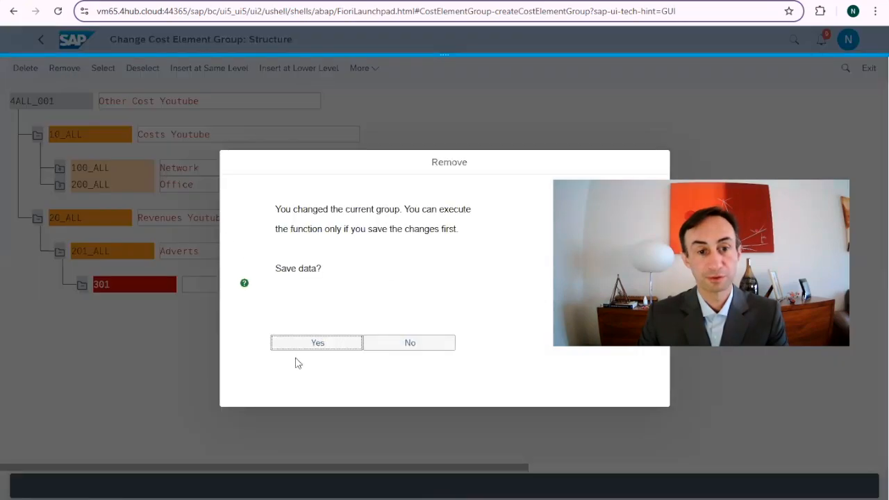
click(315, 342)
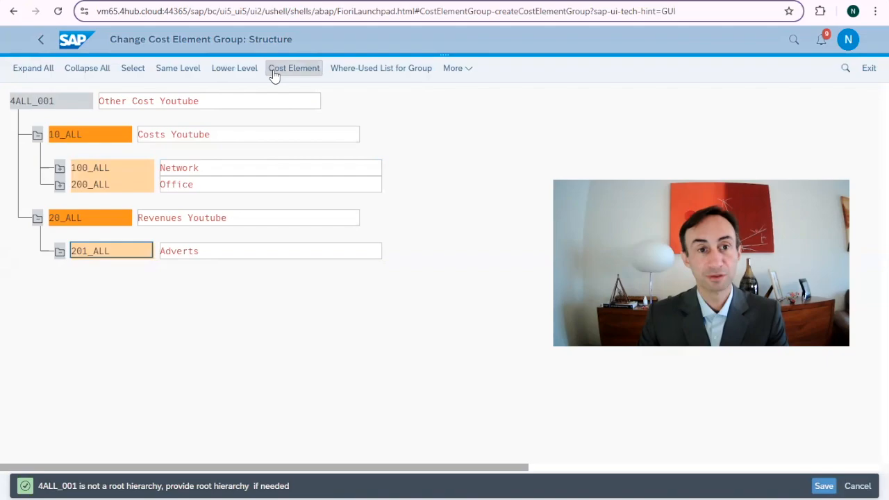
Add group 391_ALL at the same level as 201_ALL, with the description "Subscriptios", and save the hierarchy.
click(194, 68)
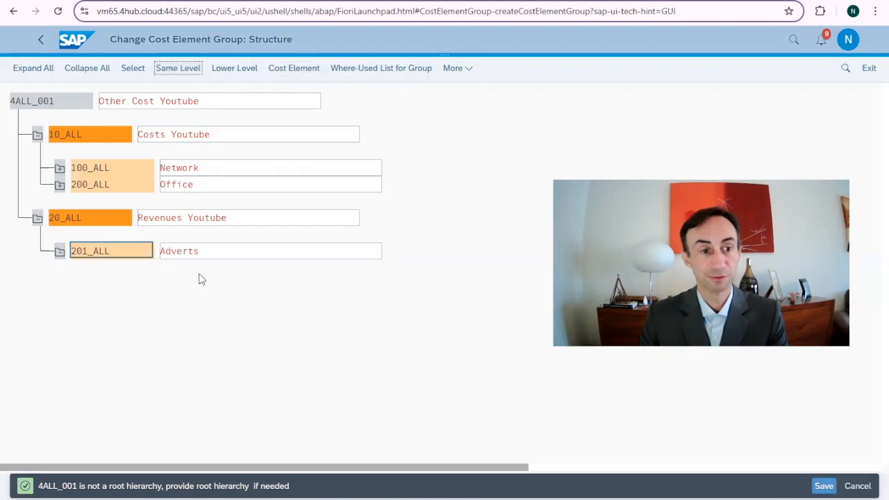
click(227, 266)
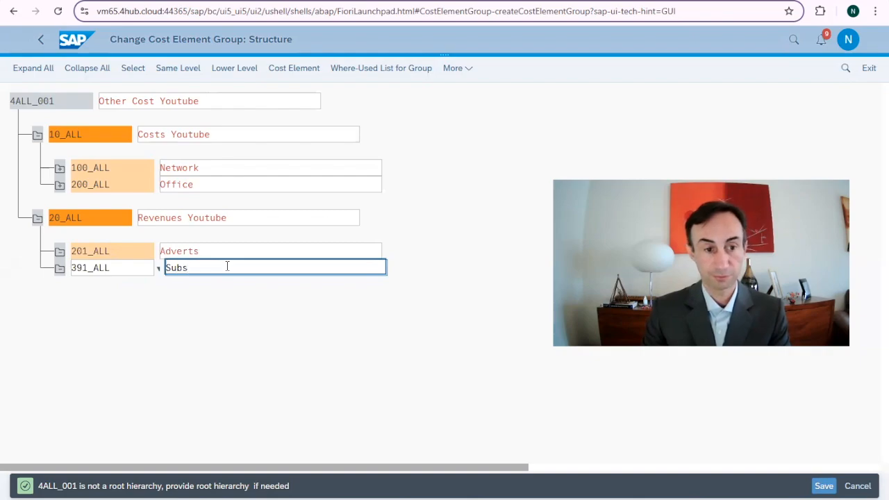
text(Subscription)
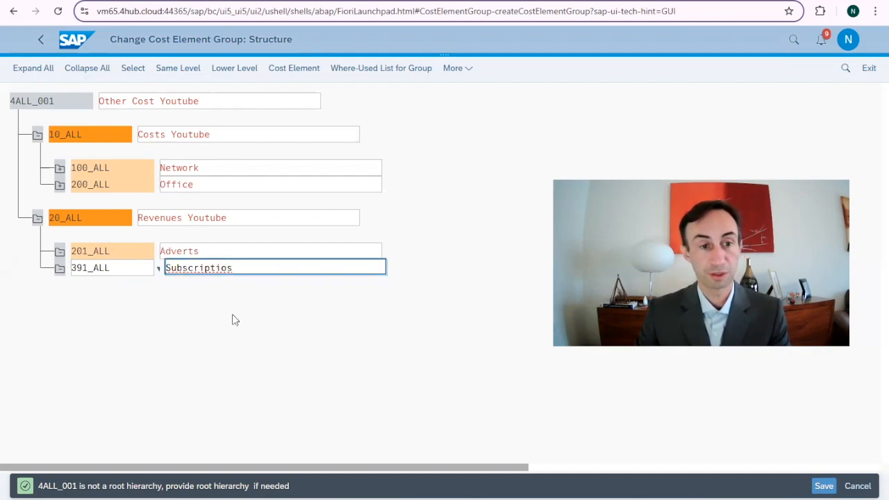
click(823, 492)
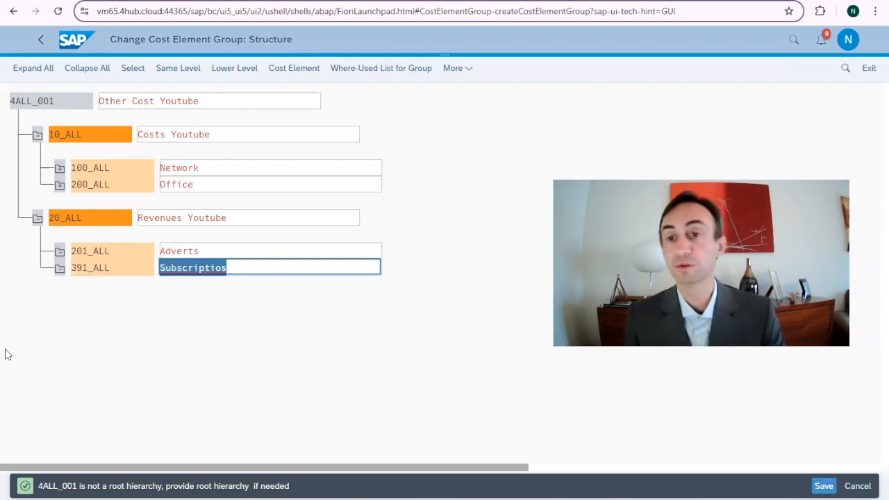
Assign cost elements 41090000 and 41090001 to the Adverts group 201_ALL.
click(94, 251)
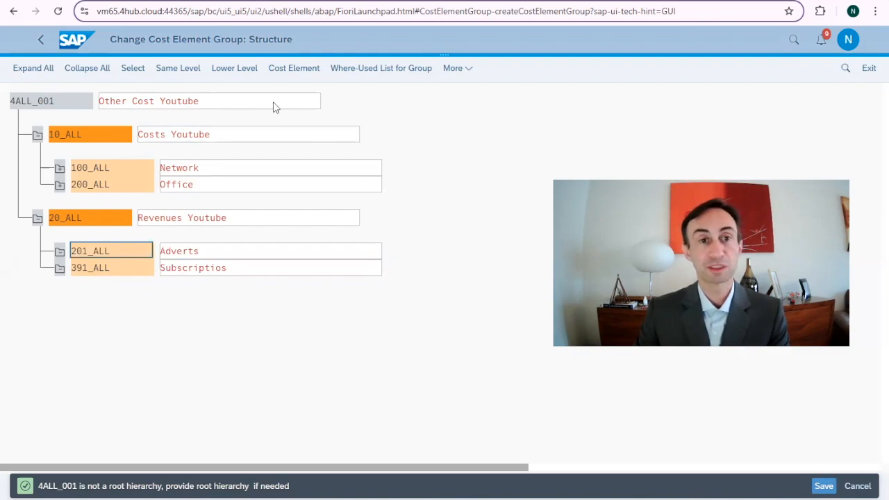
click(291, 70)
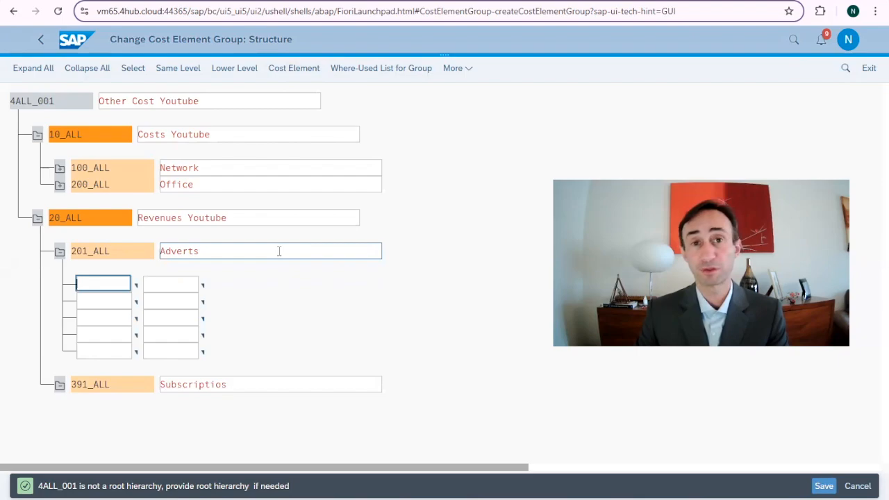
text(41)
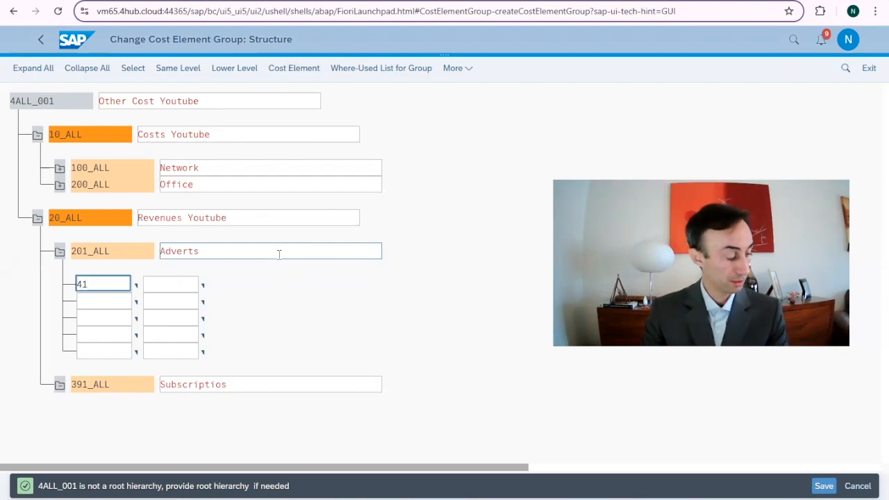
text(090000)
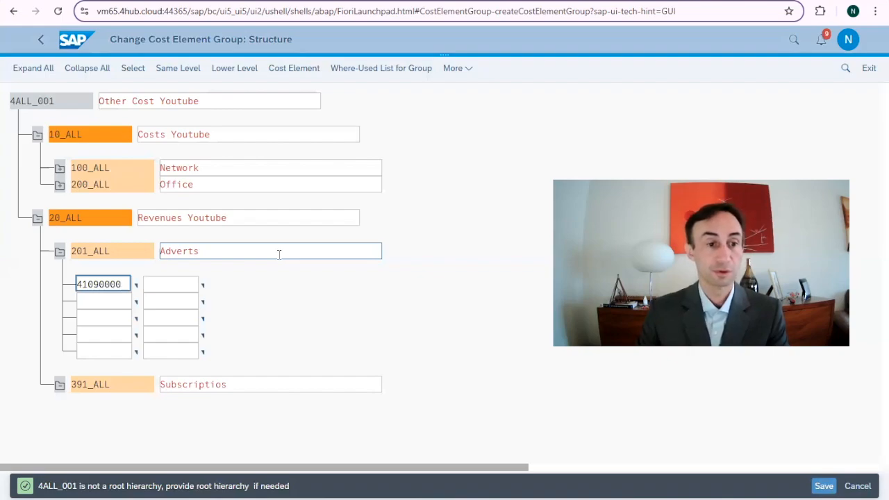
click(114, 300)
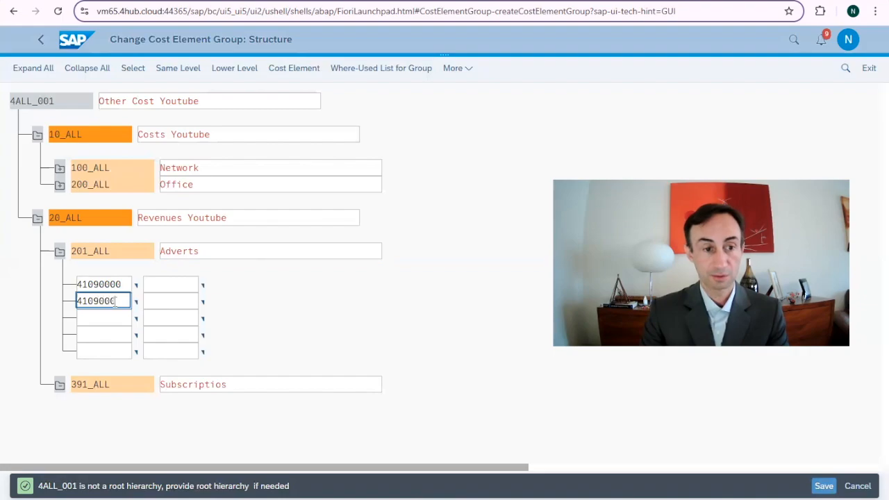
key(Return)
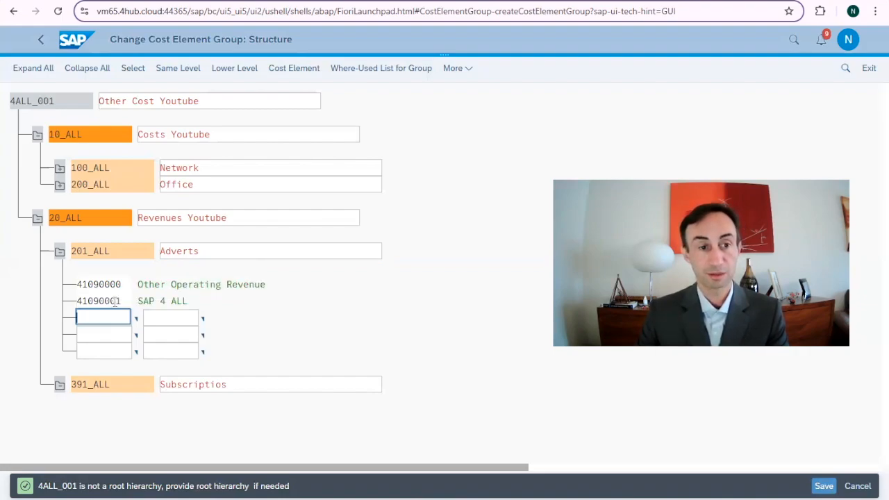
Collapse the Adverts group and assign cost elements 41000000 and 41000001 to group 391_ALL.
click(59, 252)
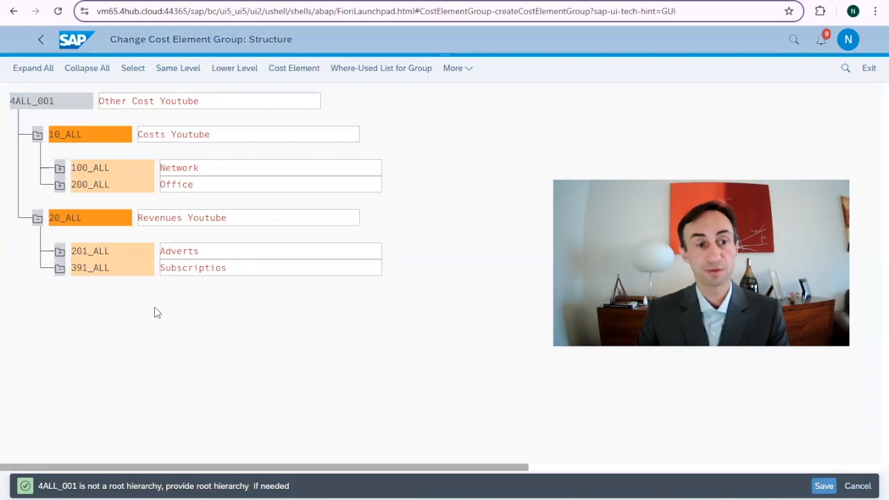
click(97, 268)
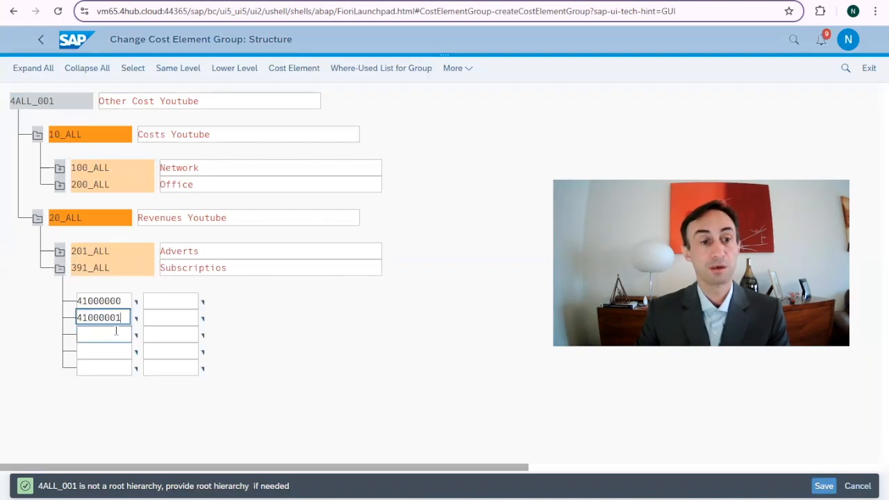
key(Return)
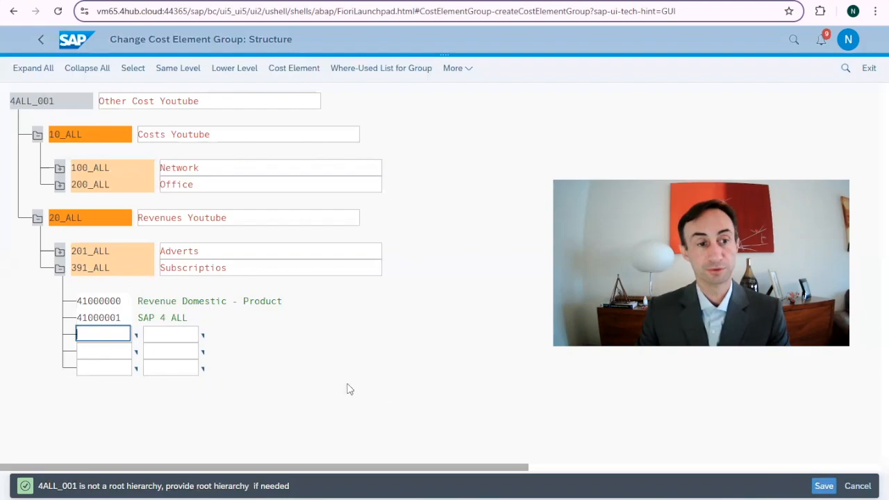
Review the costs branch 10_ALL, checking the cost elements assigned to its Network and Office groups.
click(37, 218)
click(37, 135)
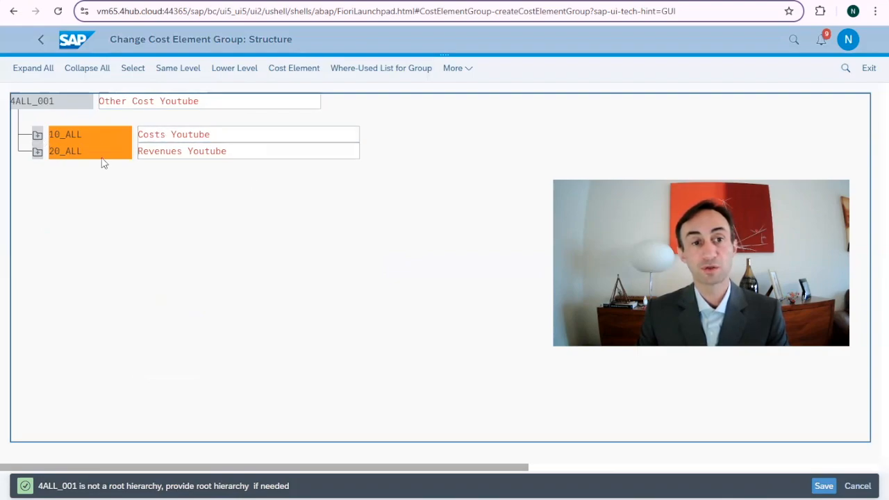
click(36, 136)
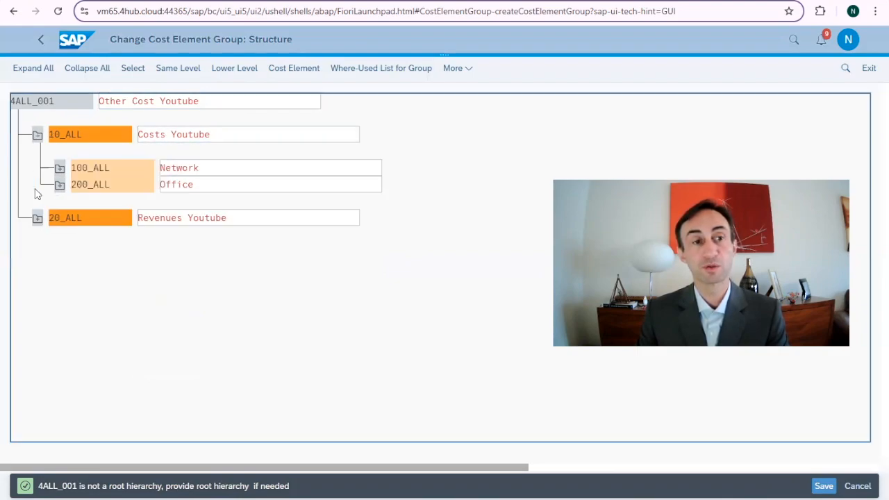
click(37, 216)
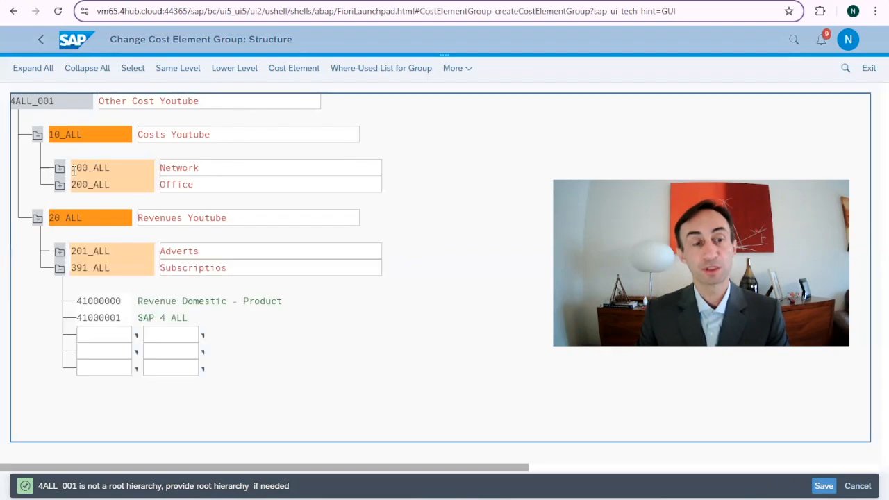
double_click(116, 169)
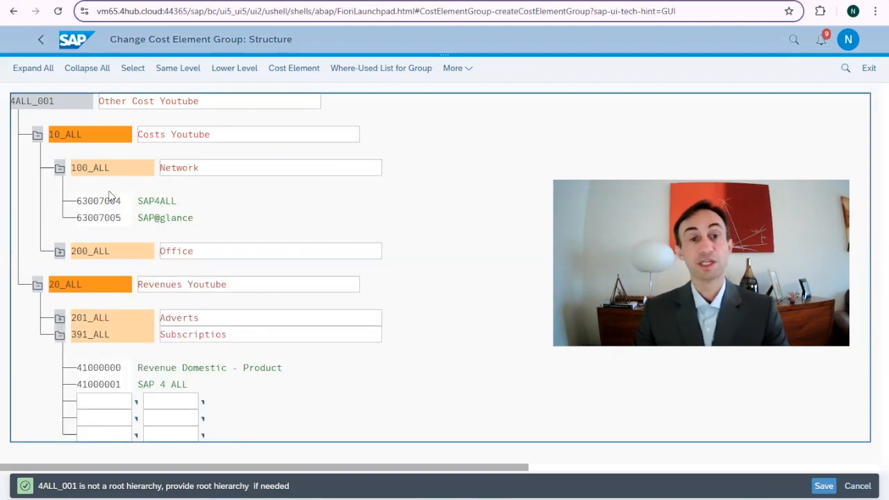
click(60, 171)
click(59, 185)
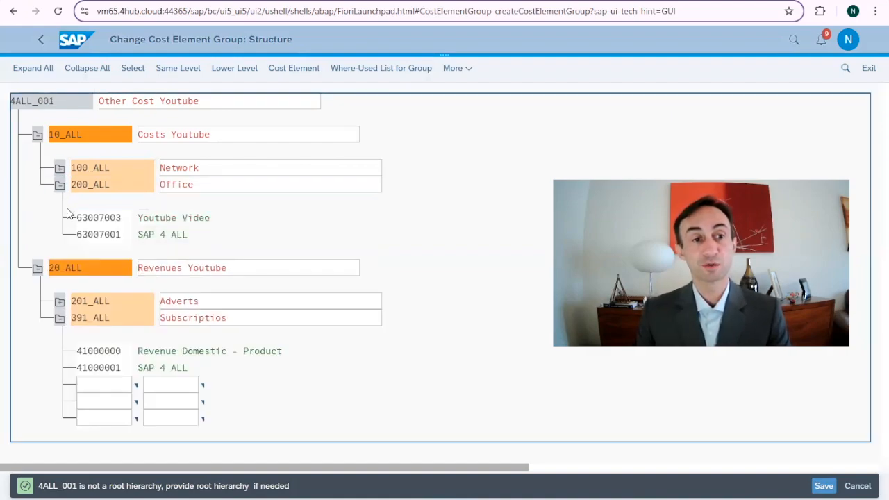
click(59, 184)
click(64, 137)
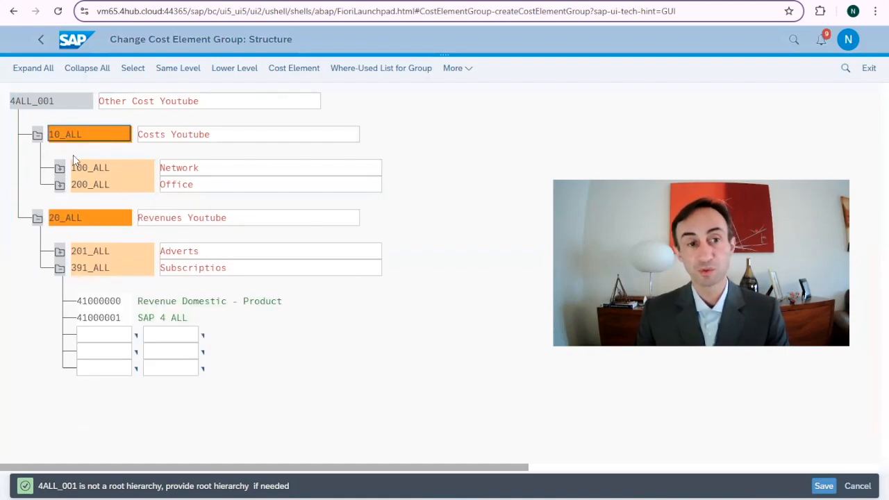
Review the revenues branch 20_ALL, checking the cost elements assigned to groups 201_ALL and 391_ALL.
click(59, 267)
click(60, 251)
click(54, 250)
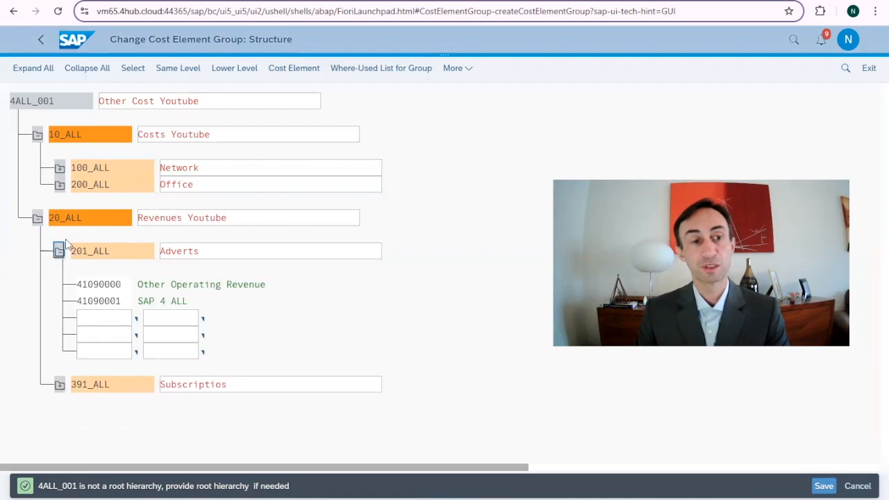
click(60, 251)
click(72, 220)
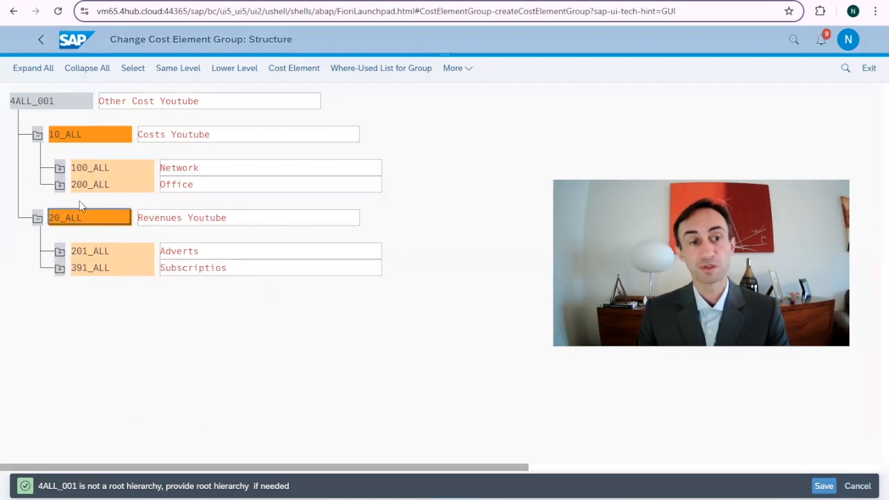
click(61, 271)
click(60, 268)
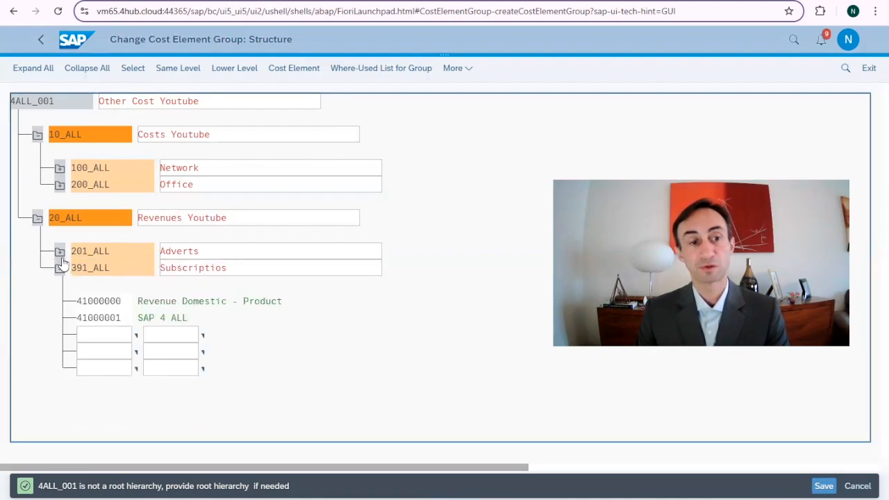
click(60, 251)
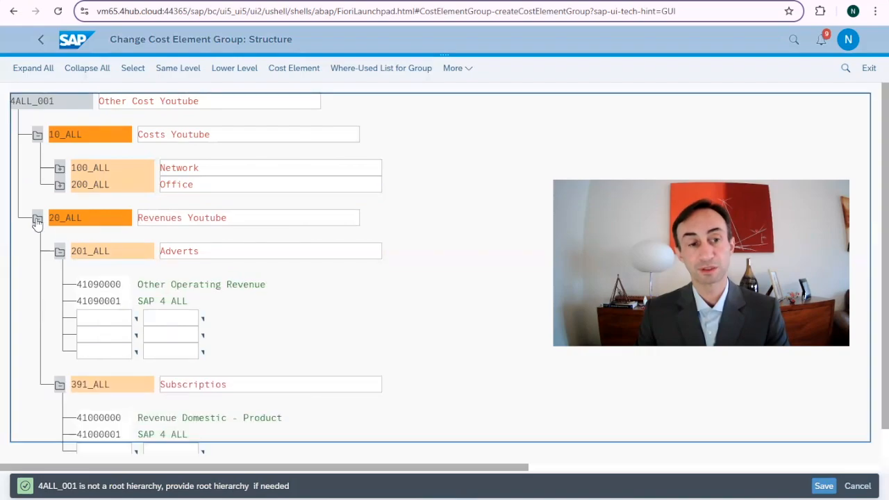
click(59, 252)
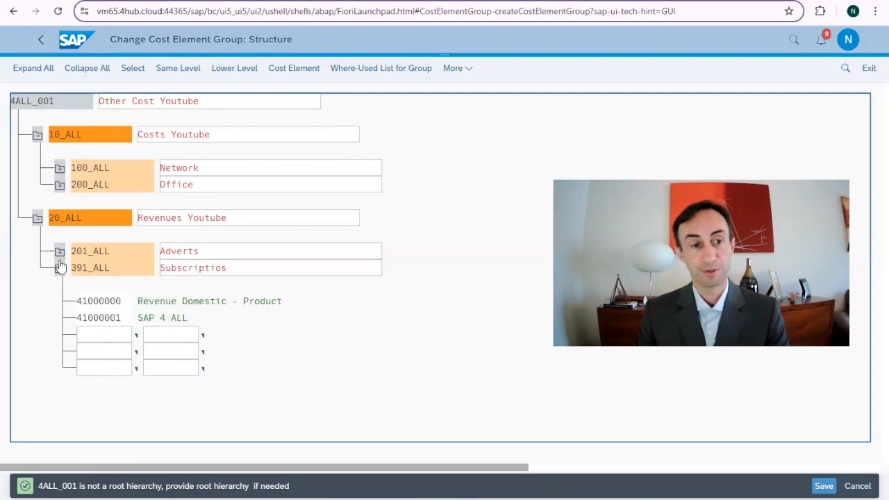
click(59, 268)
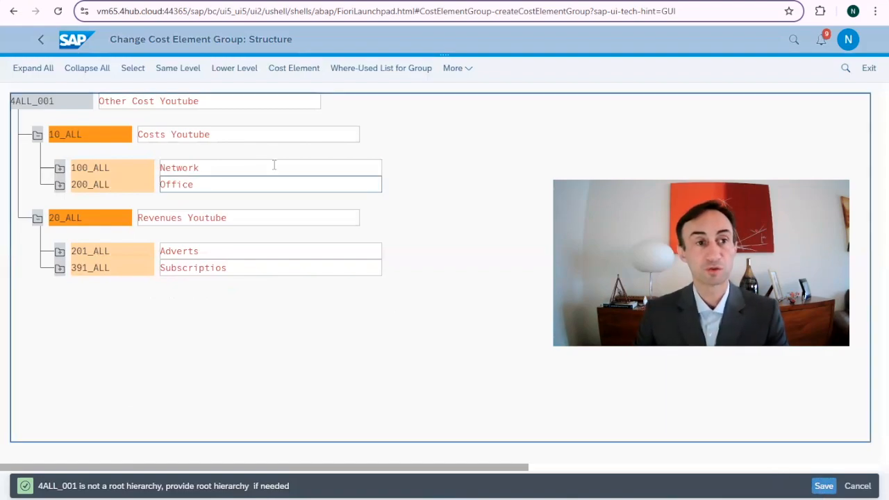
Leave the structure of 4ALL_001, clear the cost element group entry and switch from changing to displaying groups.
click(40, 43)
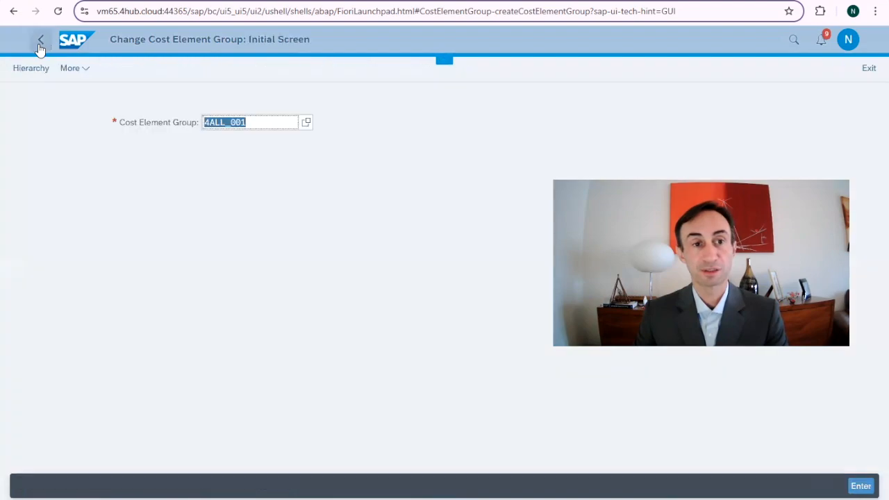
key(BackSpace)
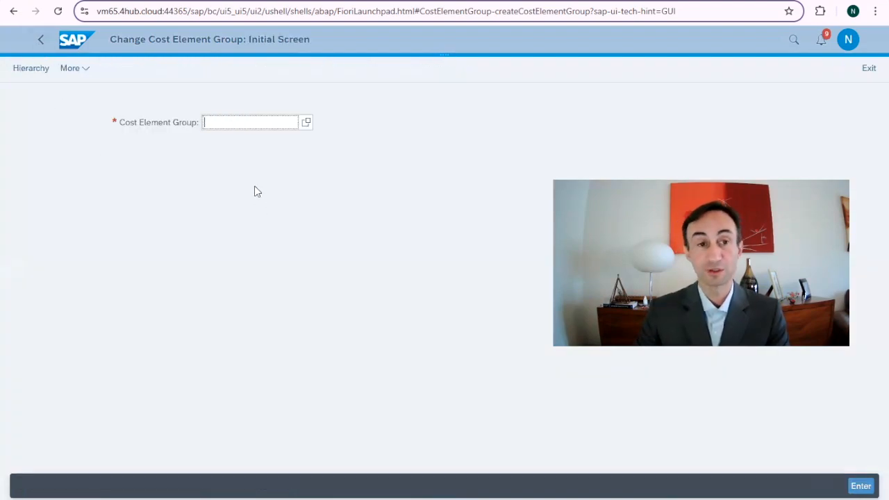
click(75, 68)
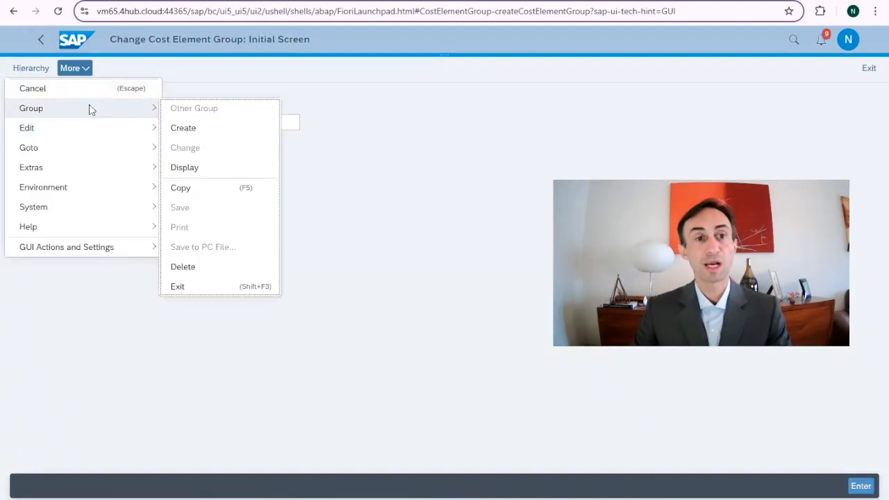
click(193, 168)
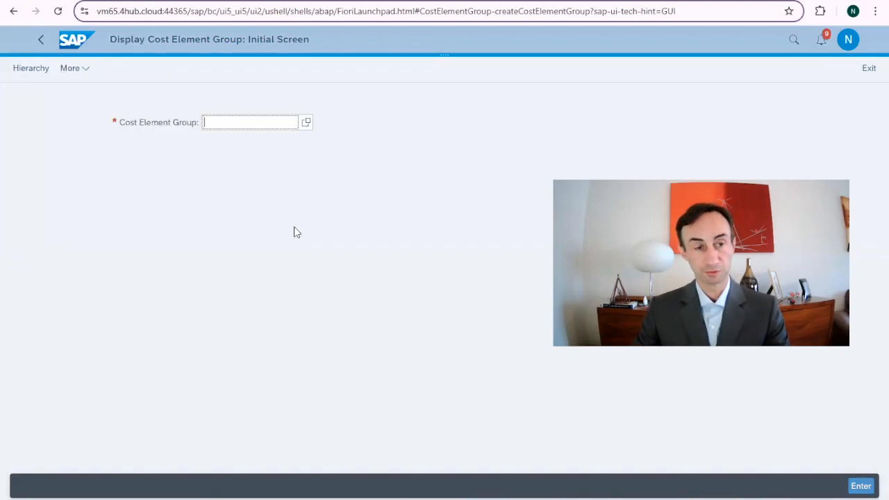
Look up the cost element groups with top nodes only and select 10_ALL as the group to display.
click(307, 125)
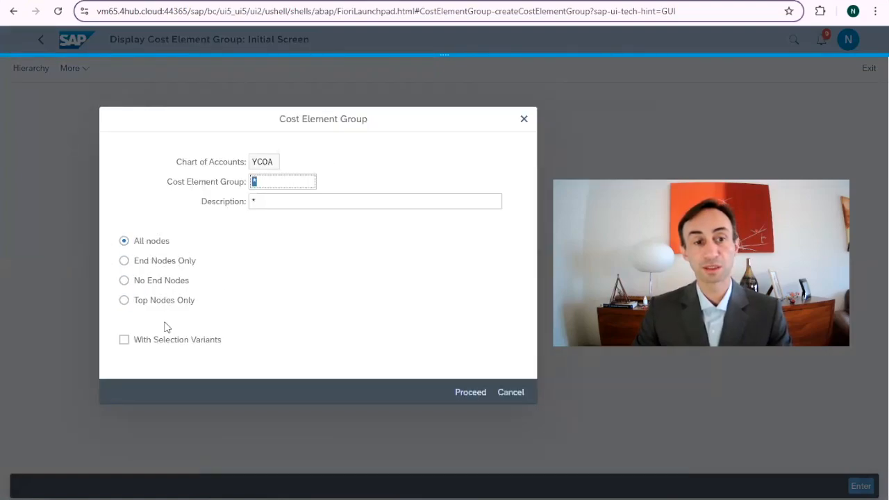
click(127, 304)
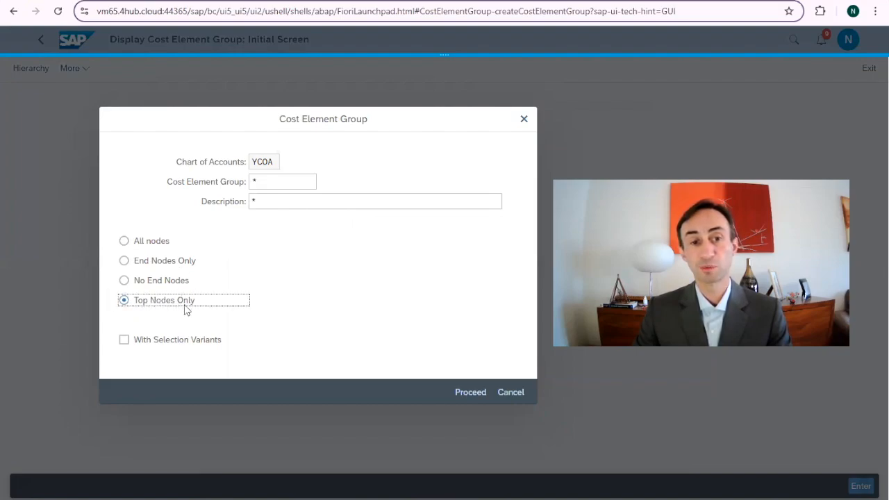
click(477, 394)
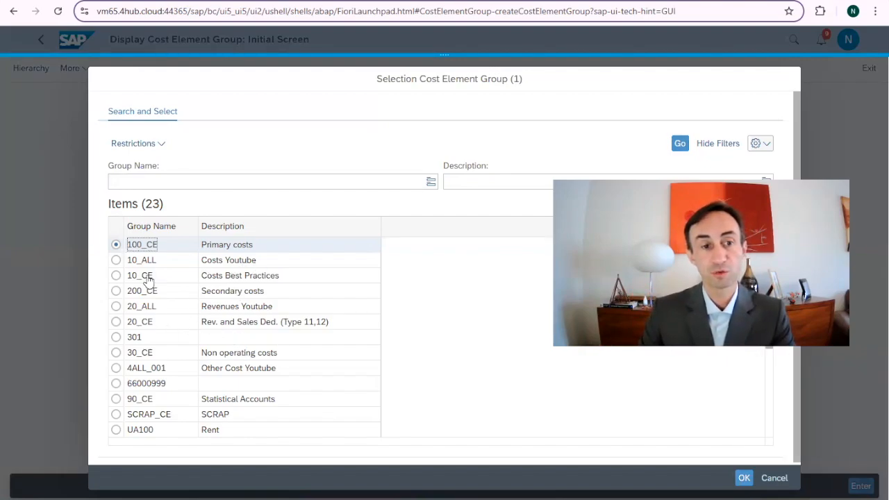
click(116, 259)
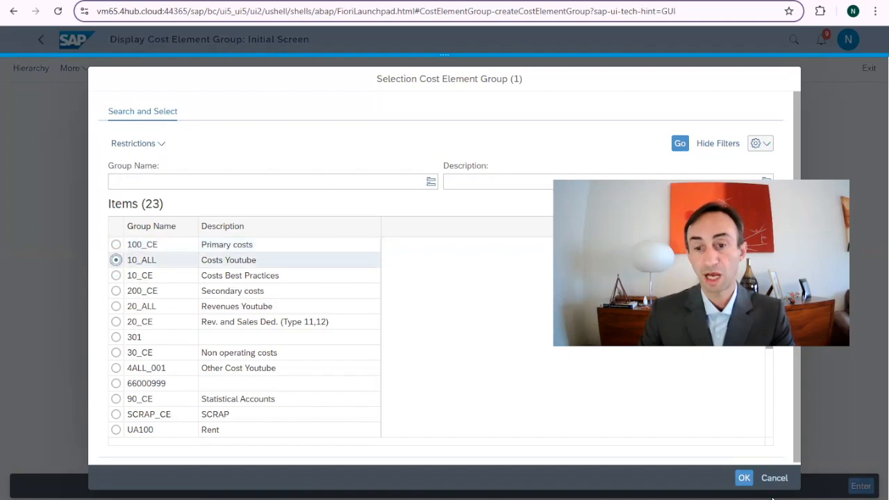
click(744, 478)
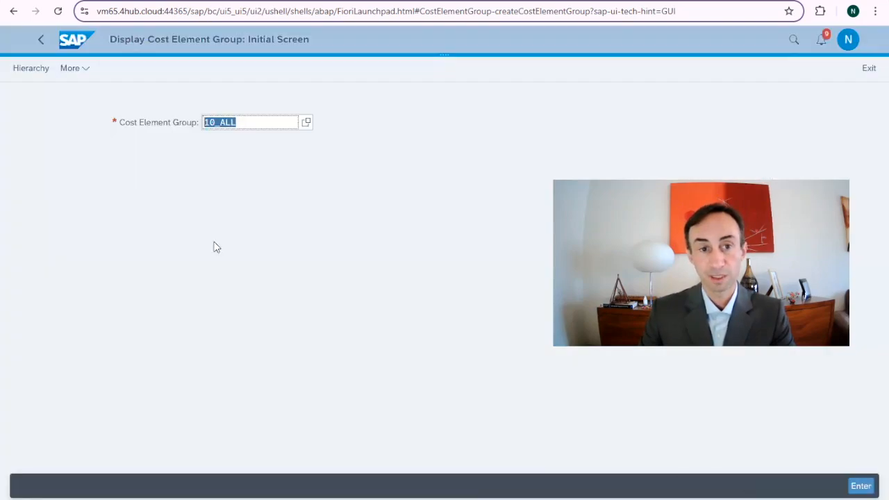
Display the structure of 10_ALL and examine the cost elements under its Office and Network groups.
click(859, 487)
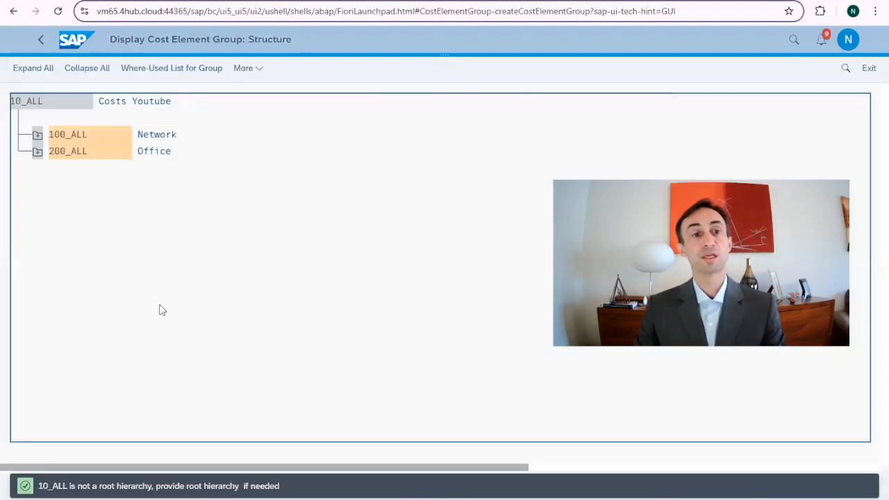
click(36, 153)
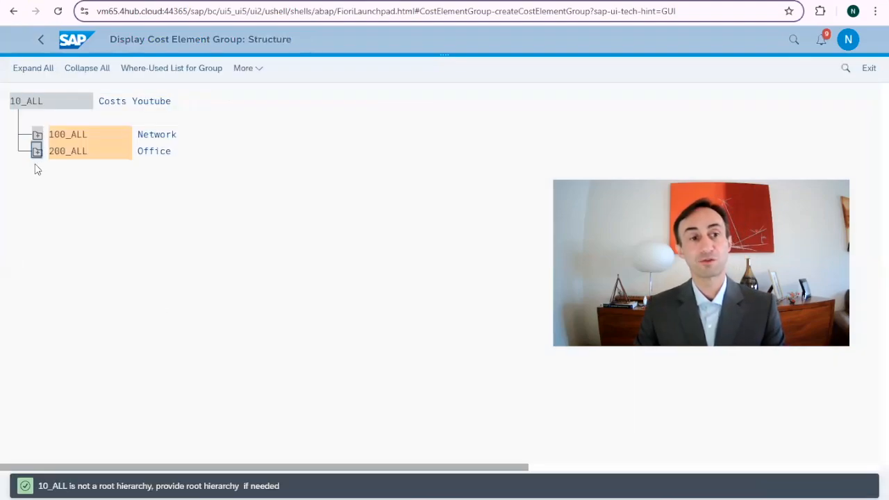
click(36, 134)
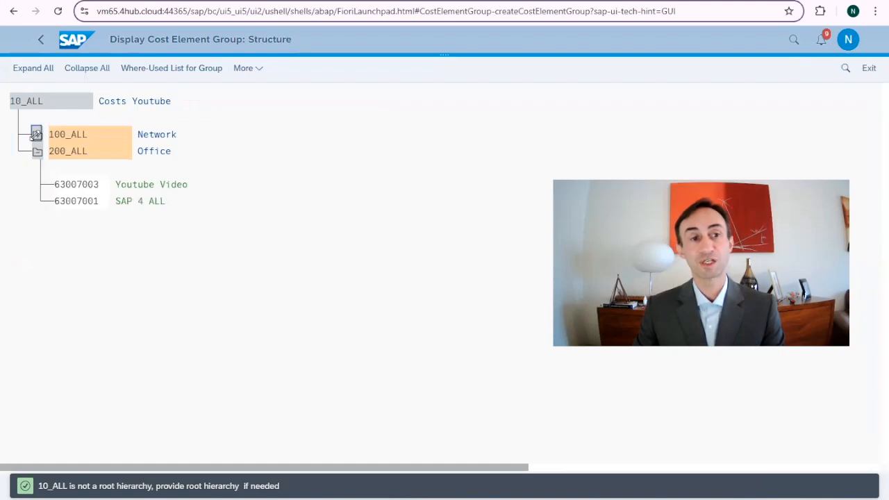